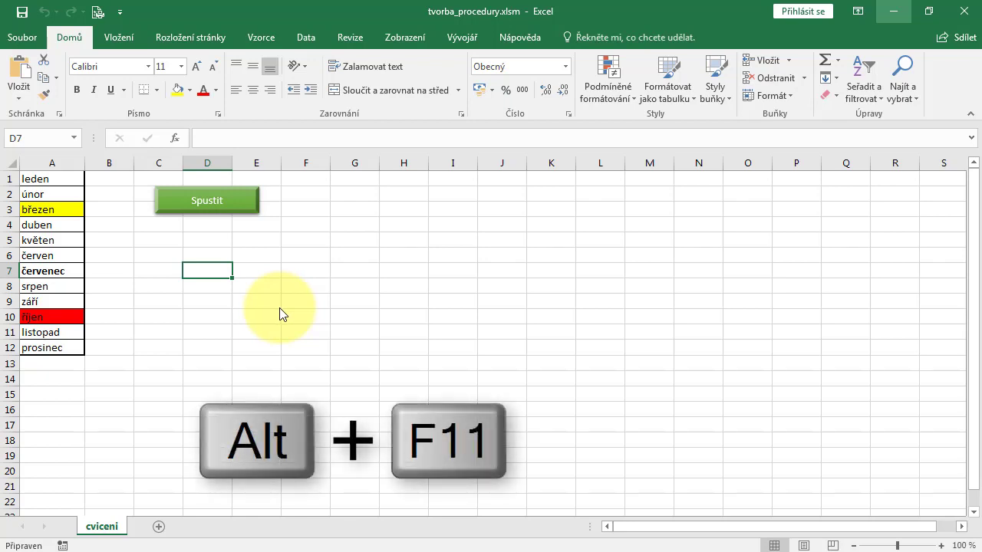
Insert a new standard module, Module1, into the tvorba_procedury.xlsm VBA project
key("alt+F11")
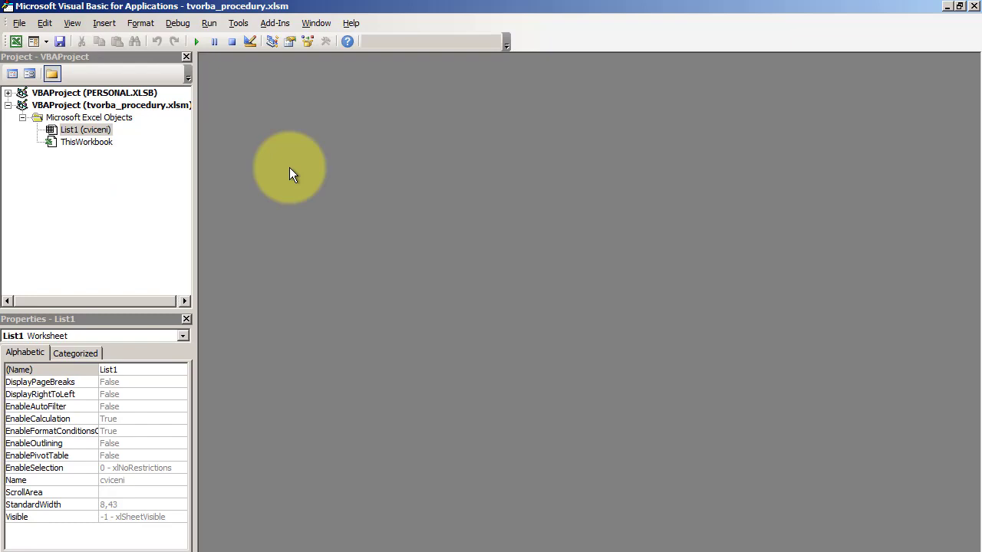
right_click(78, 107)
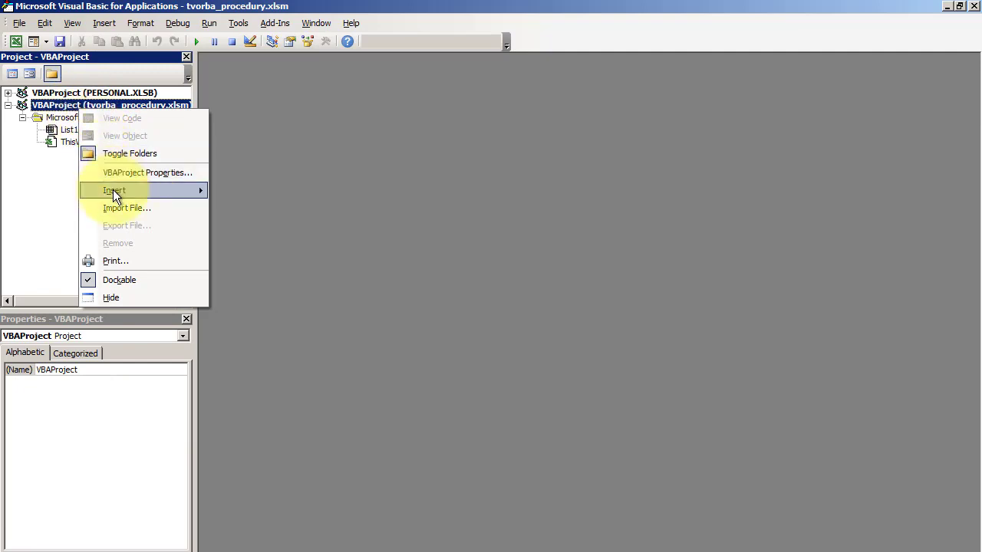
mouse_move(113, 189)
left_click(234, 209)
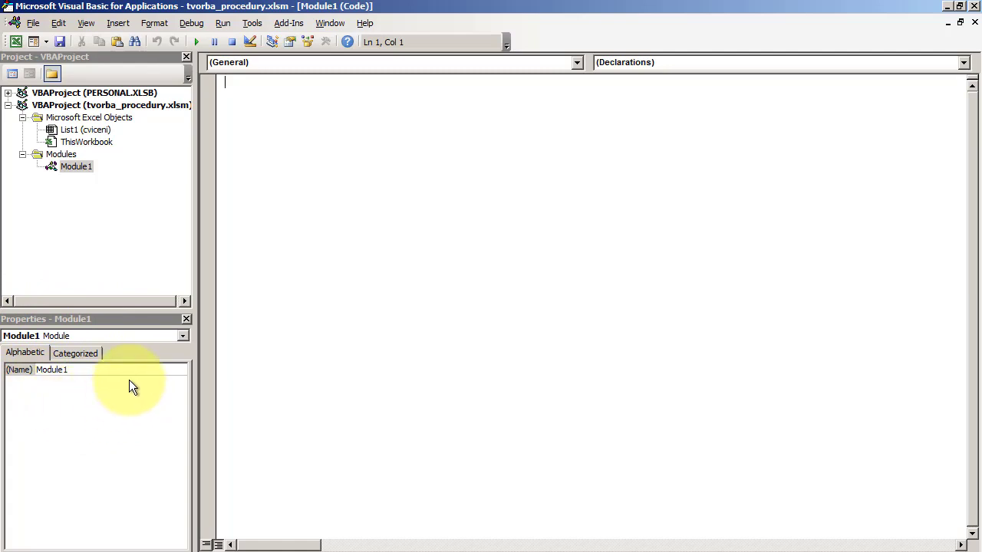
Change the module's (Name) property from Module1 to Procedury
left_click(85, 23)
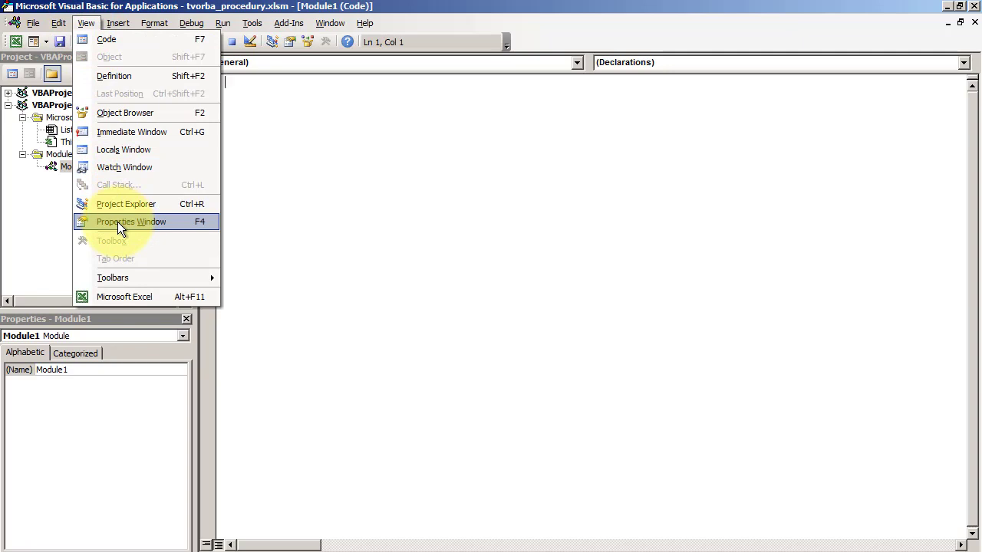
left_click(77, 371)
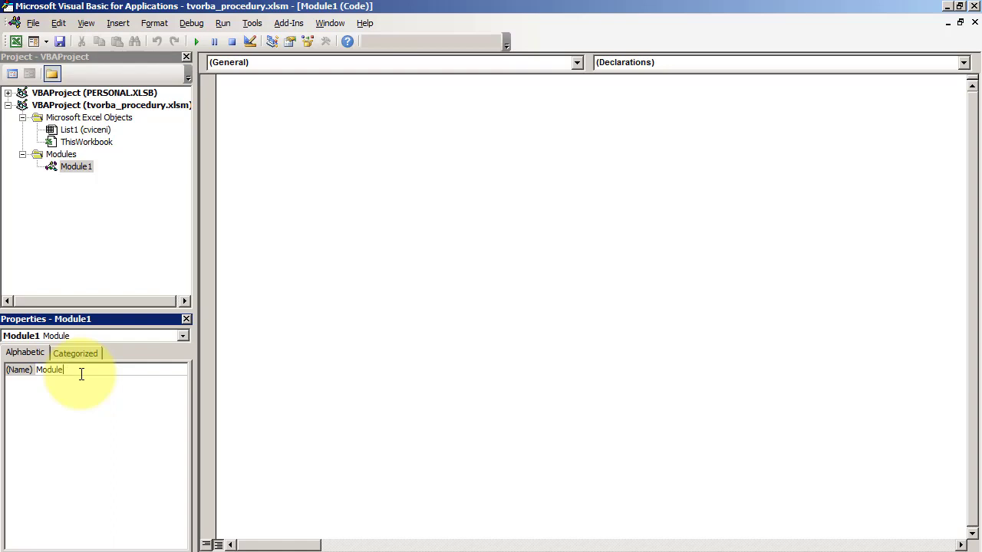
key("BackSpace")
key("BackSpace")
key("BackSpace")
key("BackSpace")
type("Procedury")
key("Return")
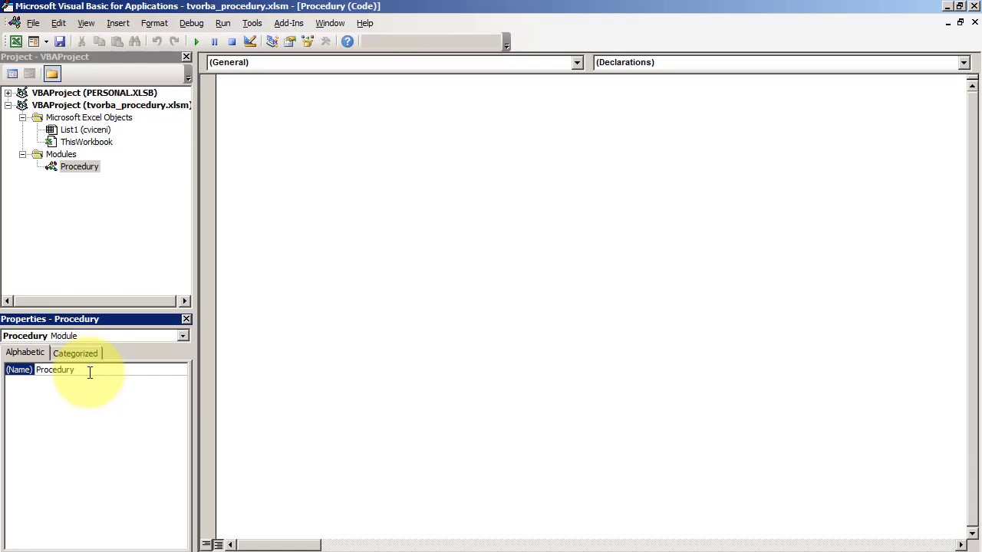
Write Sub promazani in the Procedury module with the statement Range("A:A").Clear
left_click(274, 118)
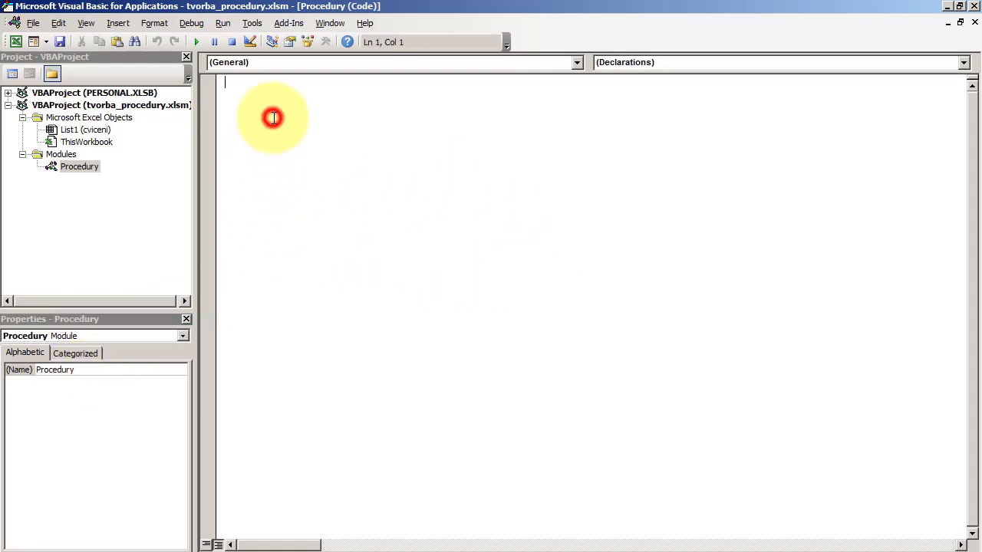
type("su")
type("b")
type(" promazani")
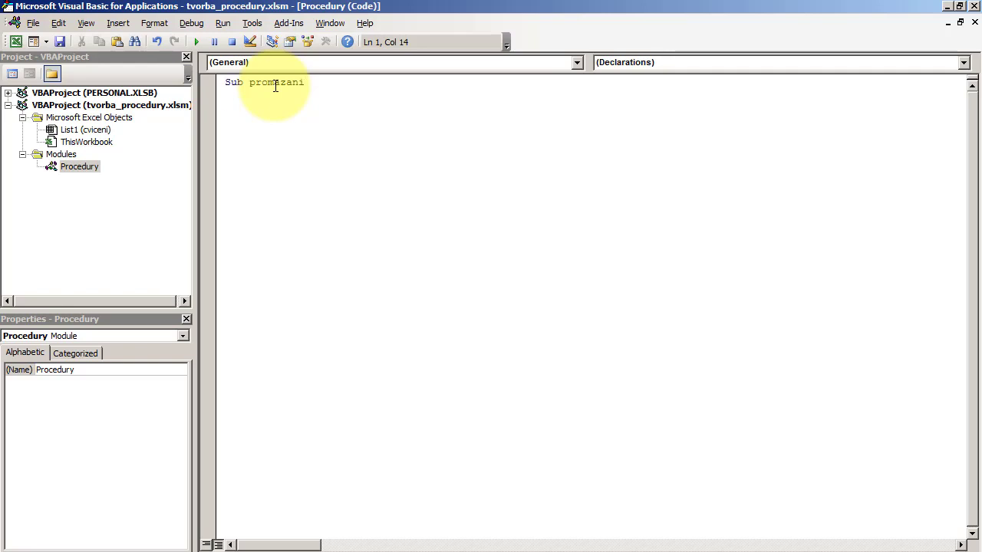
key("Return")
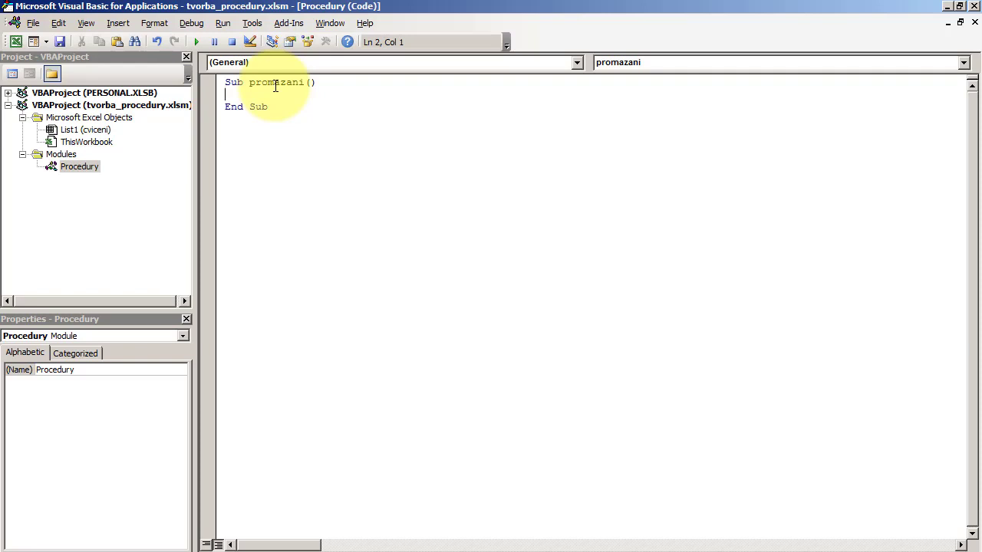
key("Return")
type("Range")
type("(")
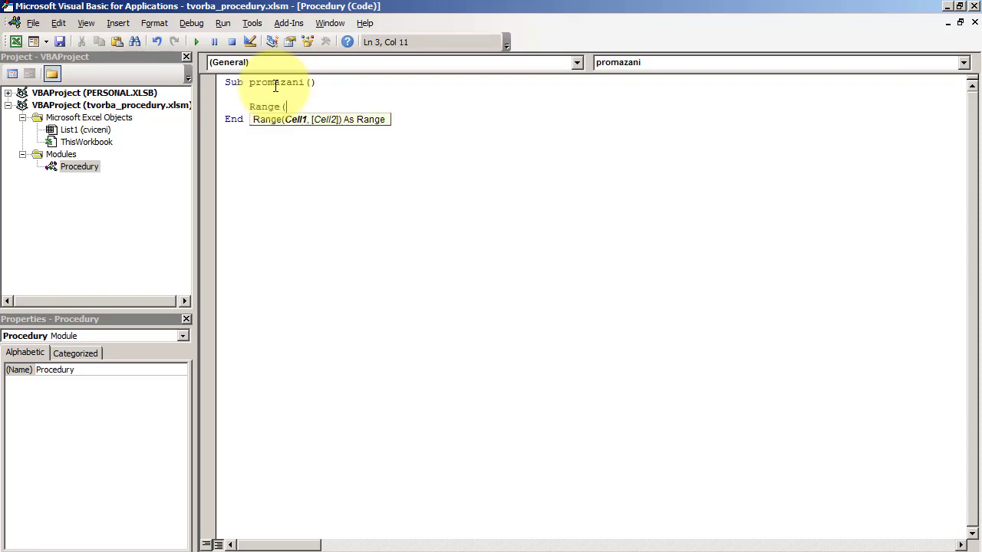
type("\"A:")
type("A\"")
type(")")
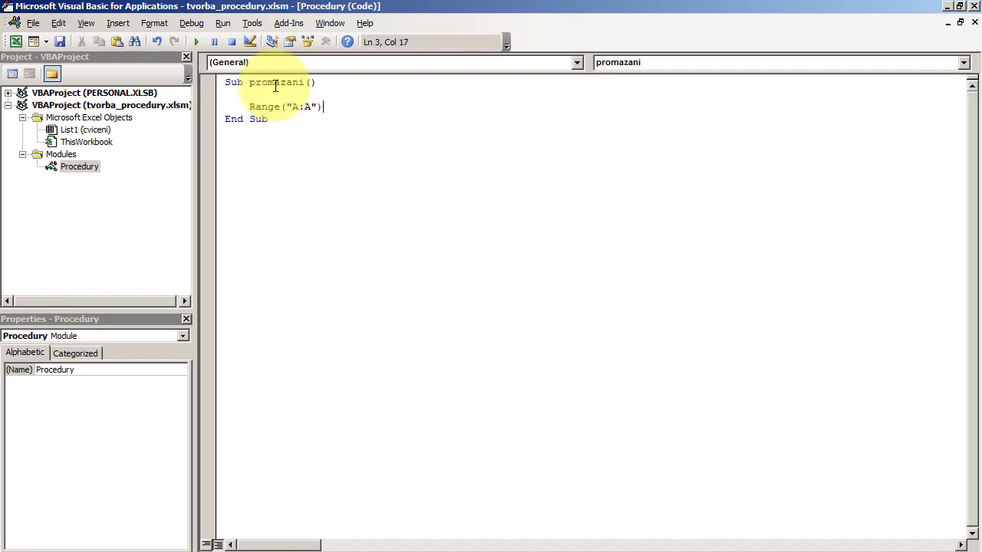
type(".Cle")
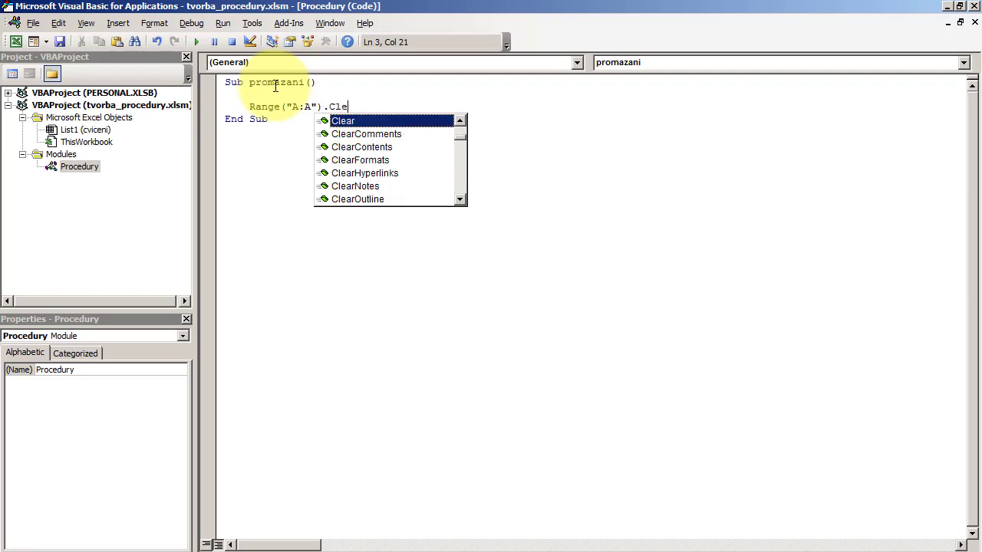
type("ar")
key("Tab")
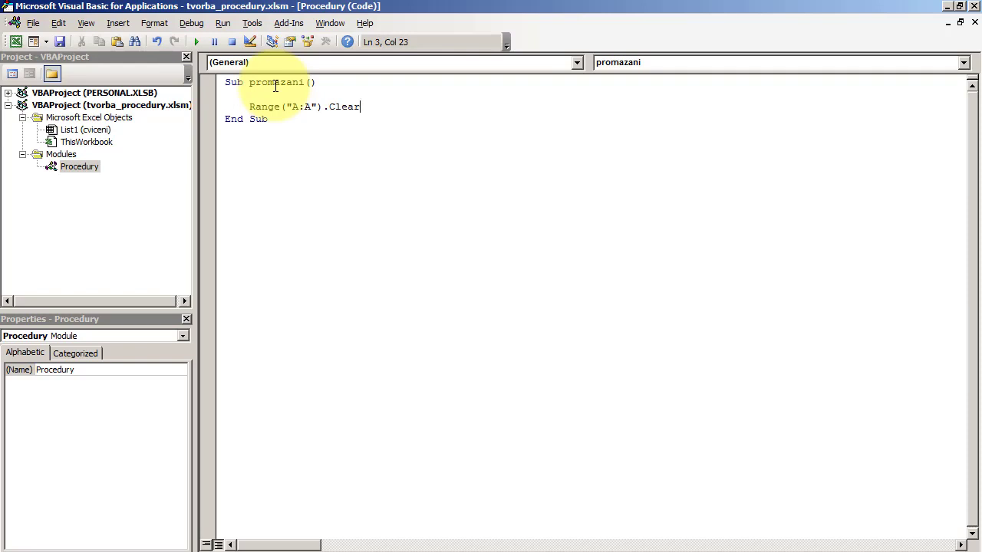
key("Return")
Add the comment 'tato procedura promaže sloupec A' on a new line above Range("A:A").Clear
key("Up")
key("Return")
key("Up")
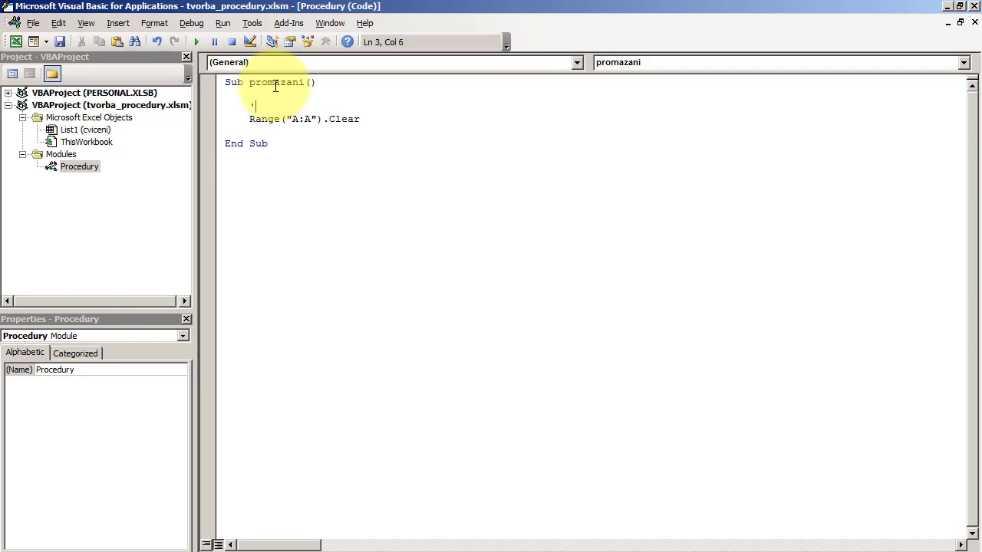
type("tato procedura promaže sloupec A")
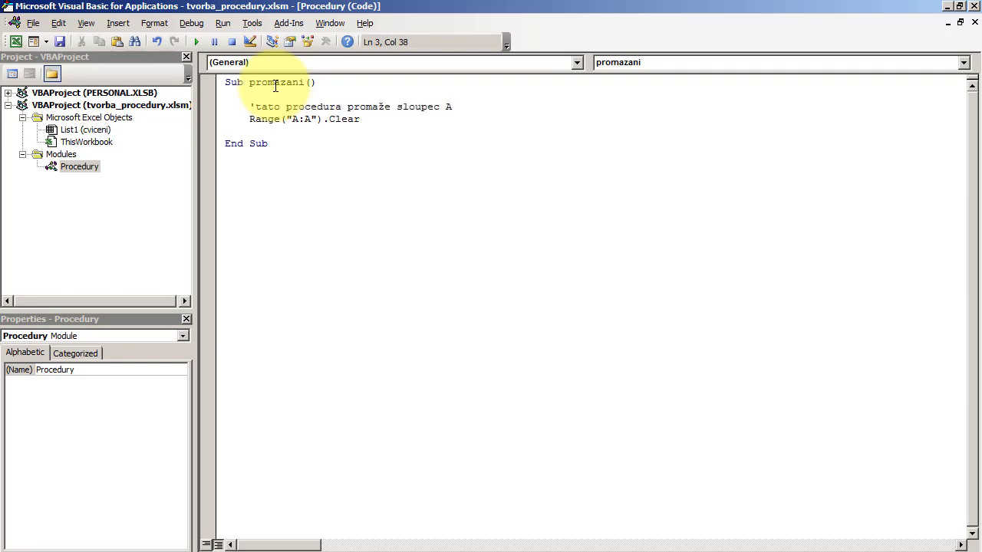
key("Down")
Remove the apostrophe from the description line and select the whole line
left_click(249, 107)
key("Delete")
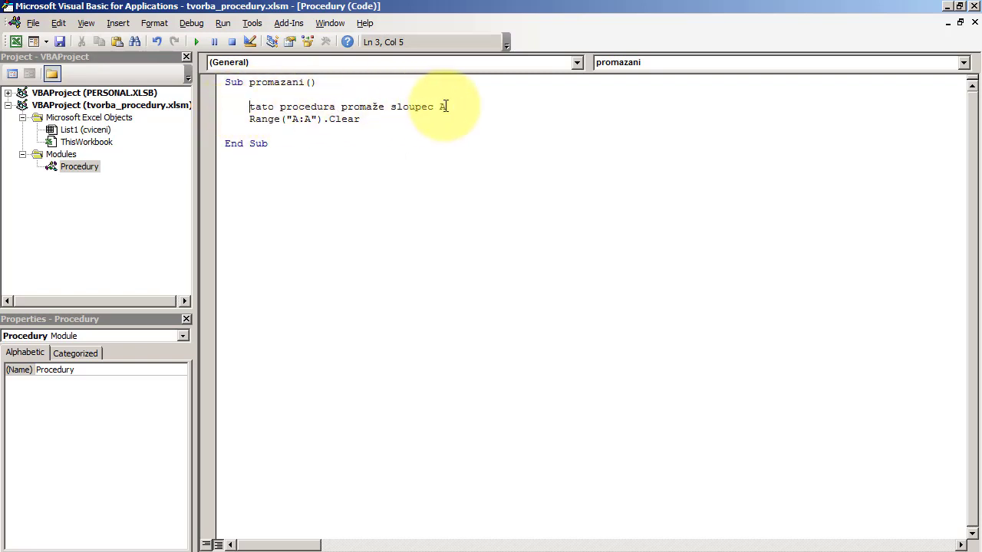
left_click_drag(455, 107, 247, 106)
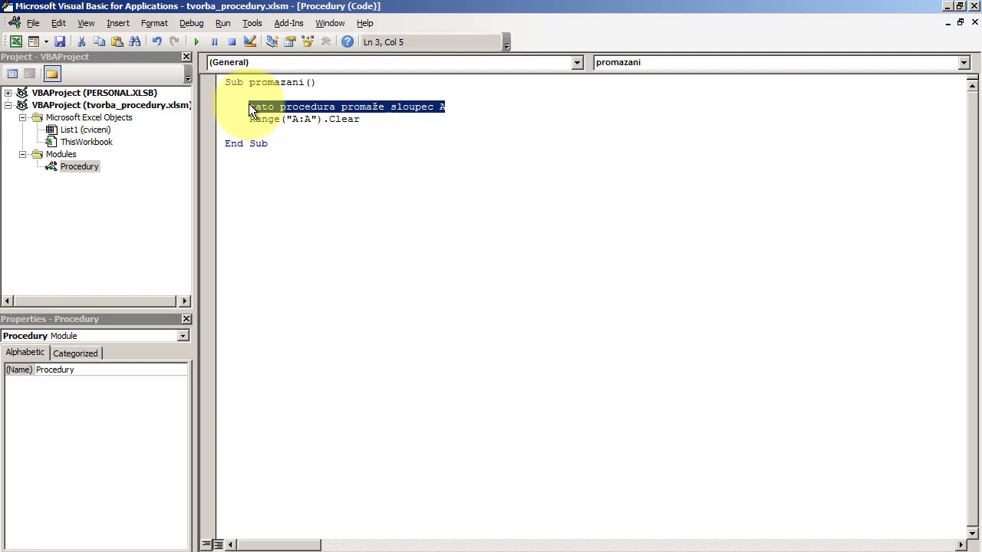
Turn on the Edit toolbar in the VBA editor
left_click(86, 23)
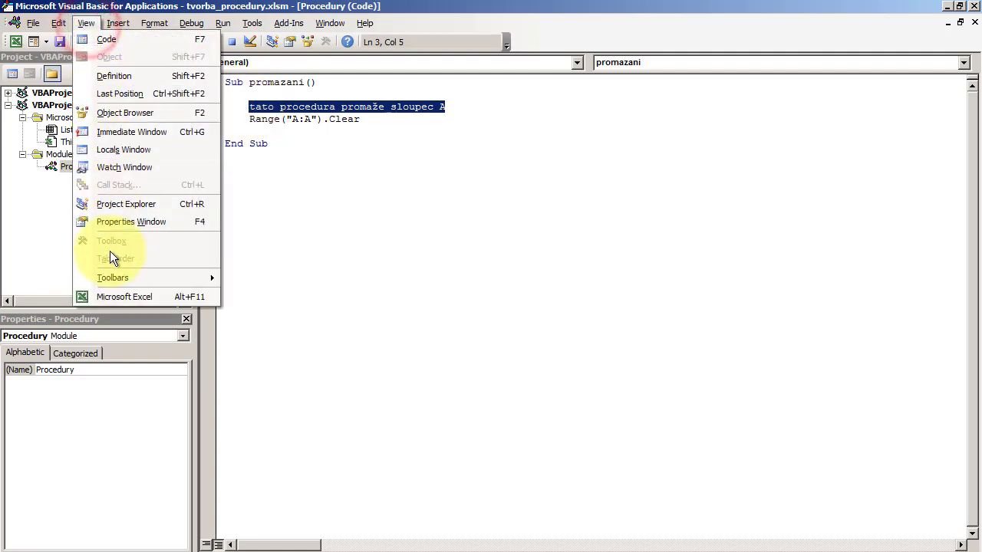
left_click(112, 276)
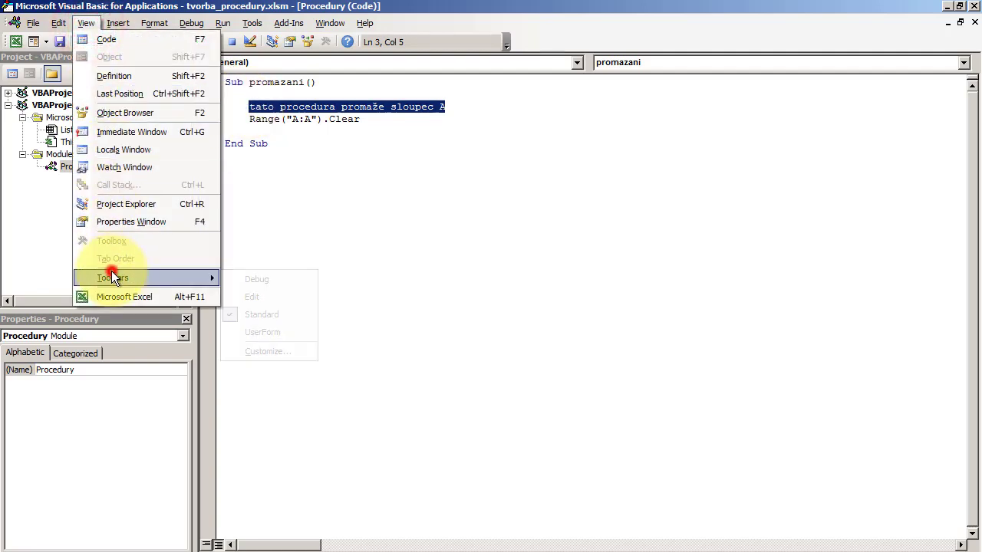
left_click(265, 296)
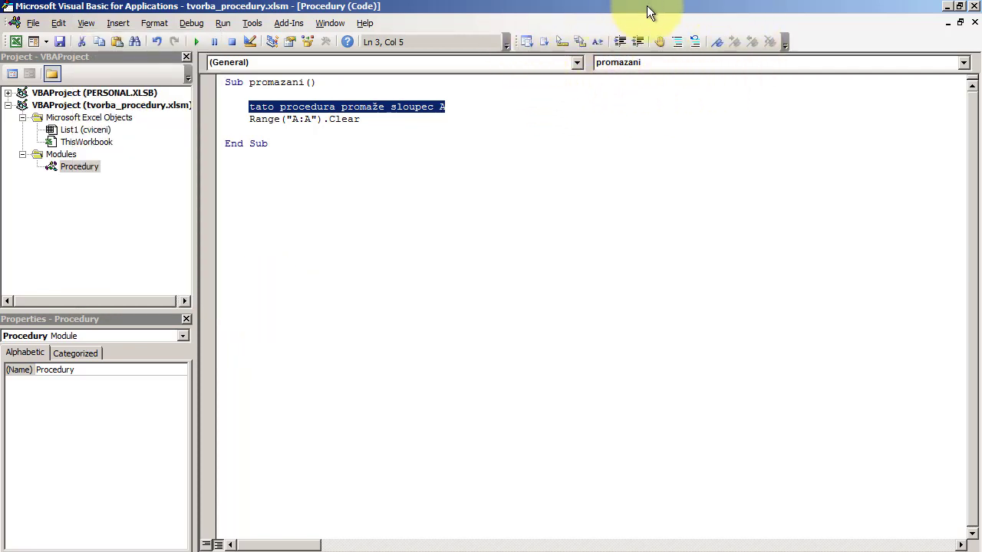
Comment out the description line with Comment Block, then shrink the editor over Excel
left_click(677, 40)
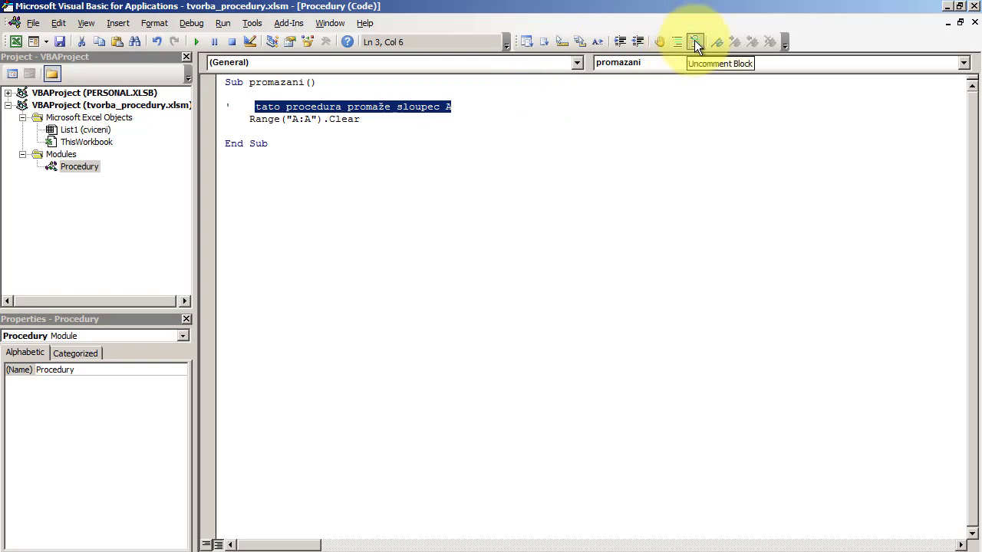
left_click(696, 43)
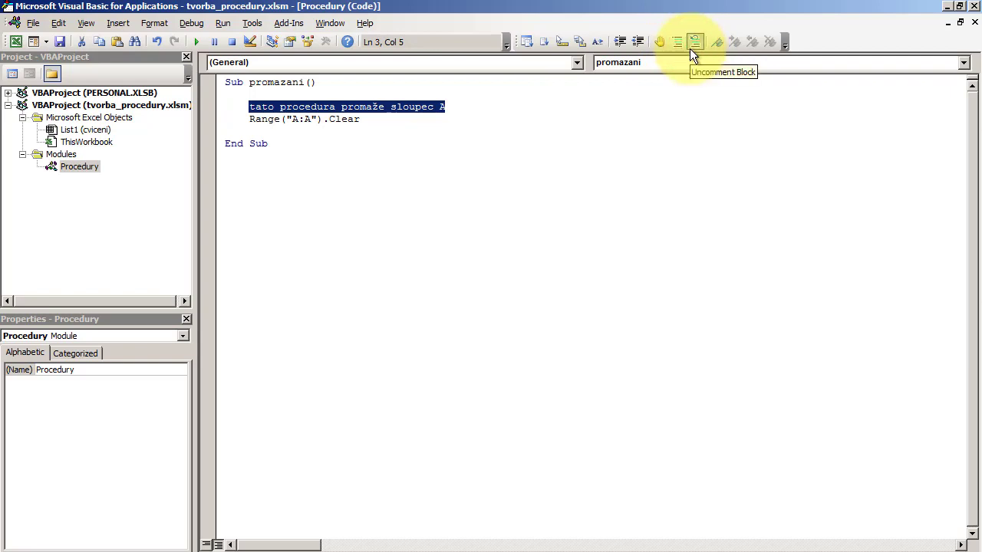
left_click(676, 44)
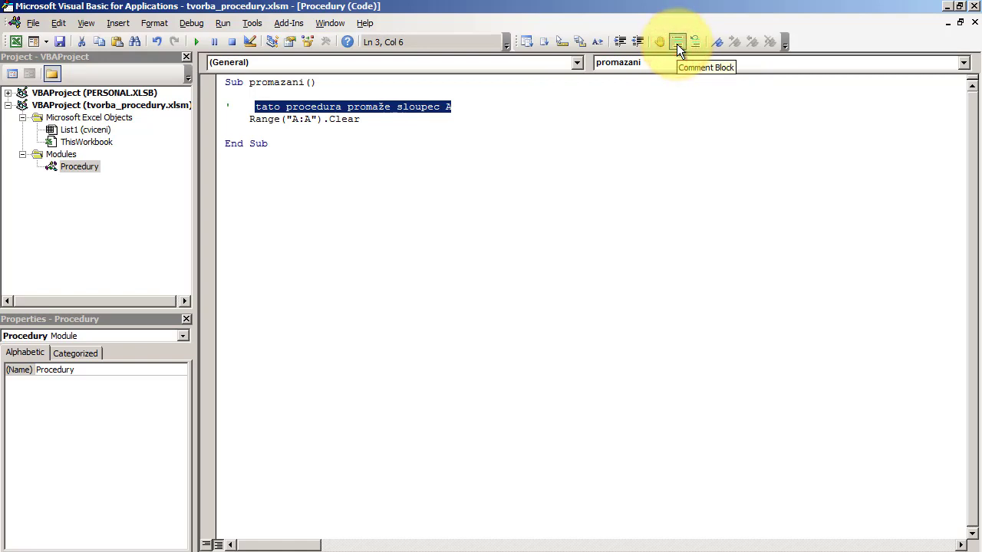
left_click(334, 159)
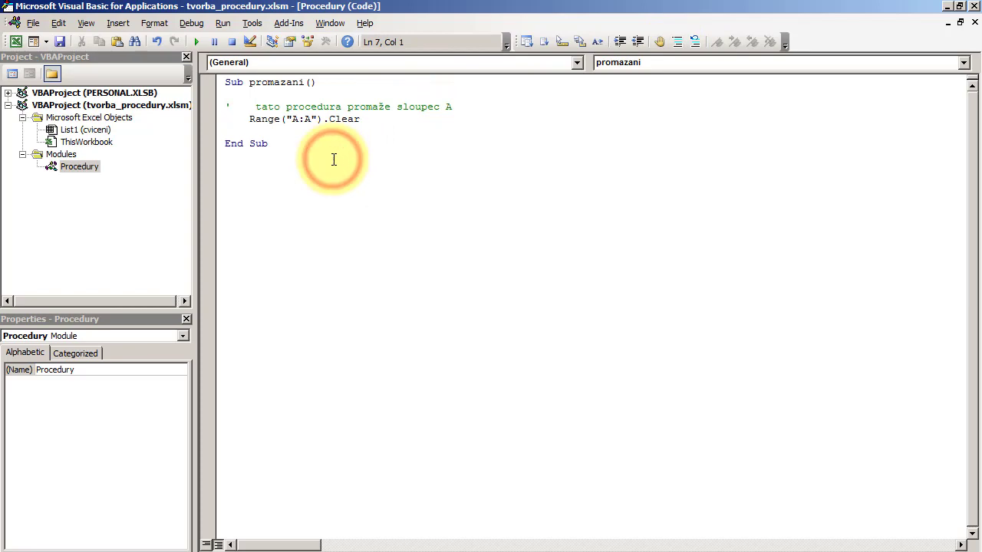
mouse_move(390, 9)
left_mouse_down()
mouse_move(531, 74)
mouse_move(565, 73)
left_mouse_up()
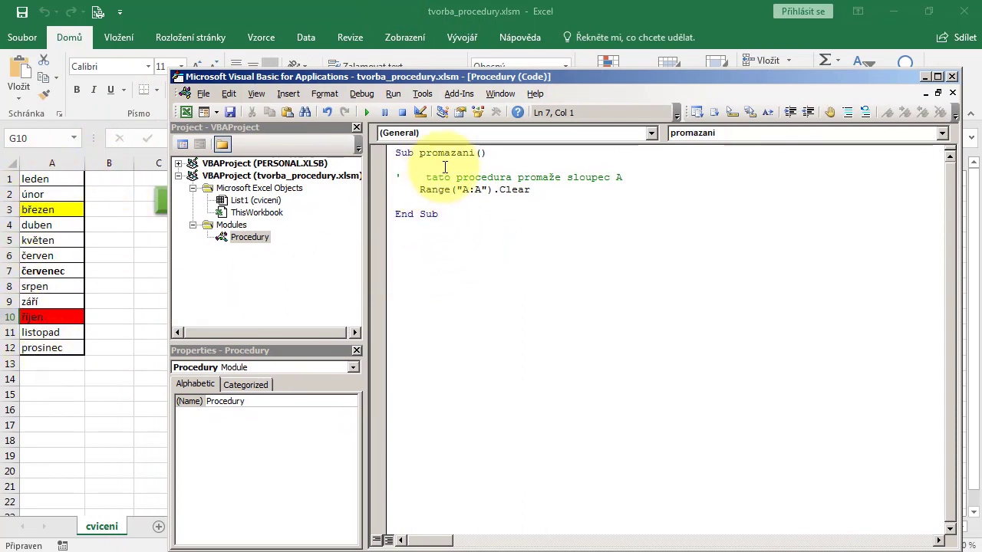
Run promazani with F5 from inside the procedure, then switch back to the Excel workbook
key("F5")
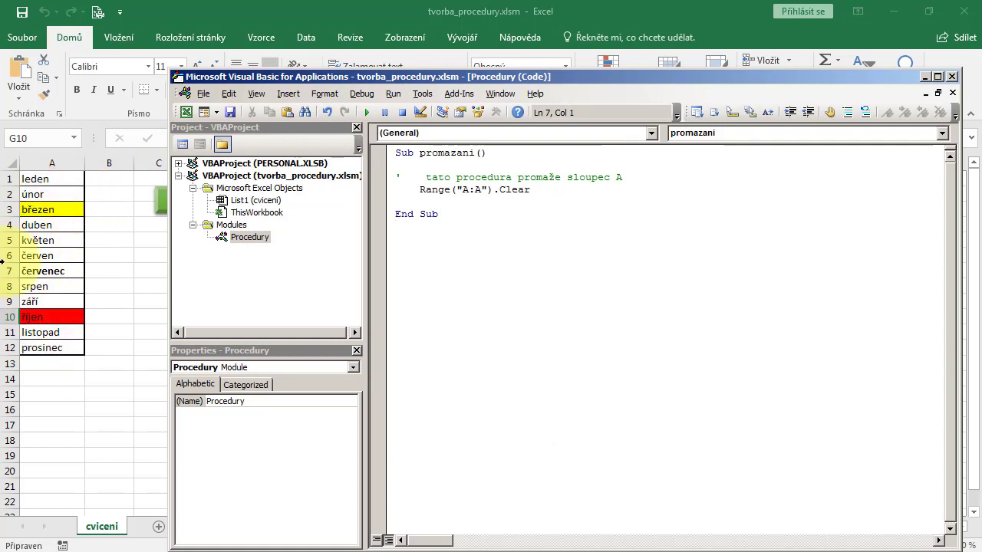
left_click(464, 202)
key("F5")
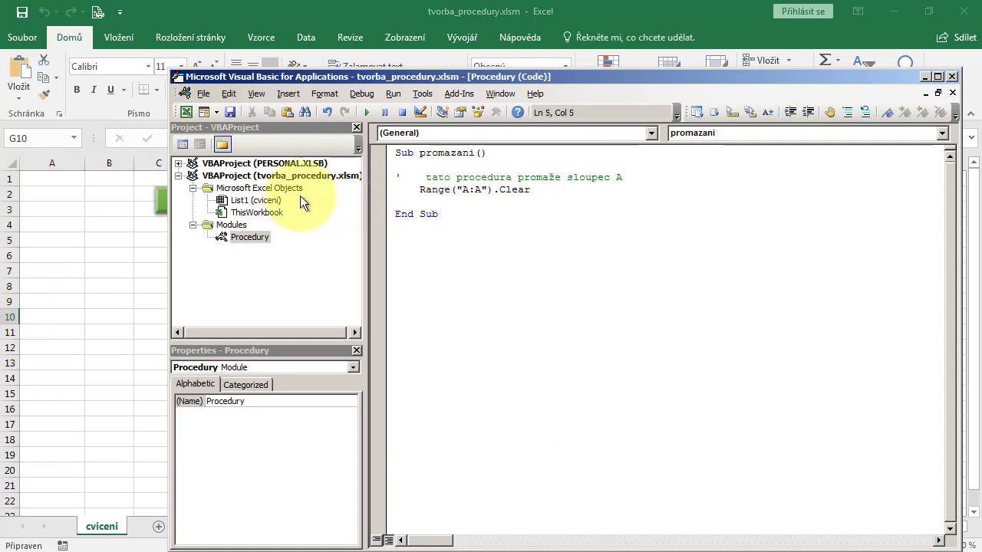
left_click(156, 15)
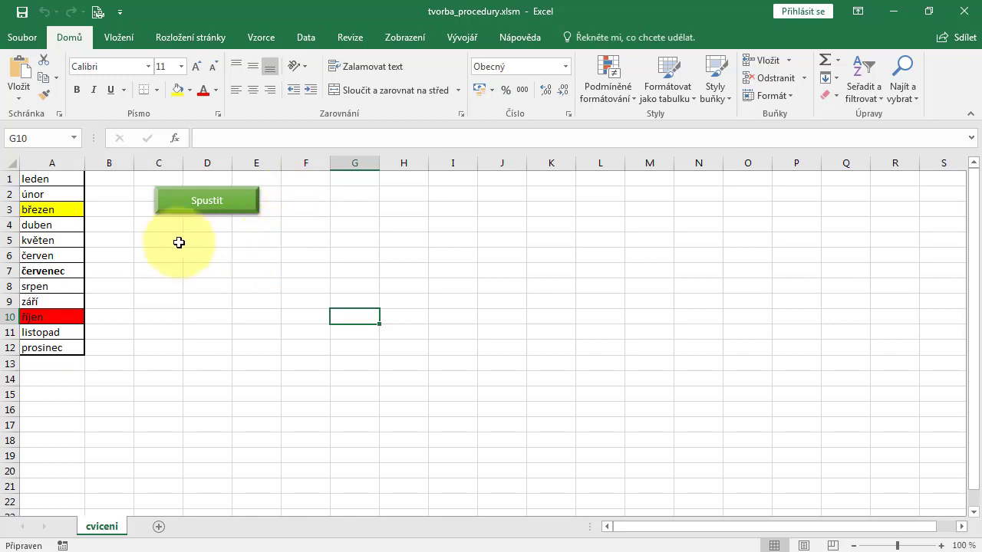
Assign the promazani macro to the Spustit button, then click it to clear column A
right_click(237, 209)
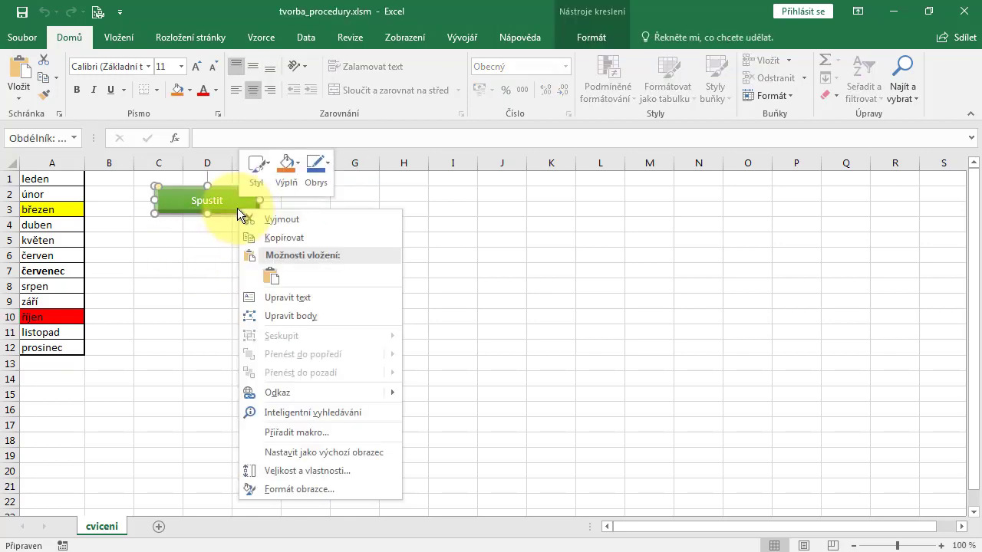
left_click(297, 438)
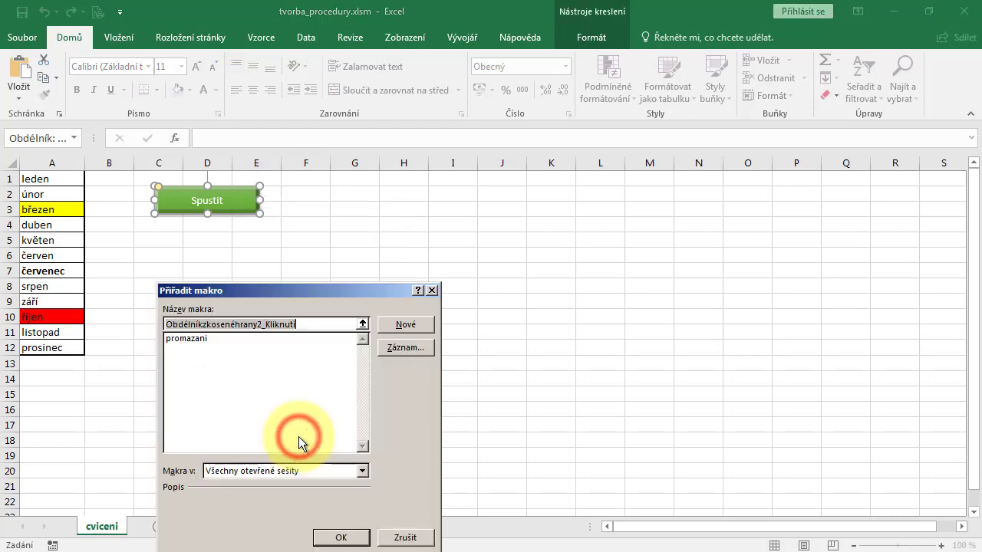
left_click(201, 339)
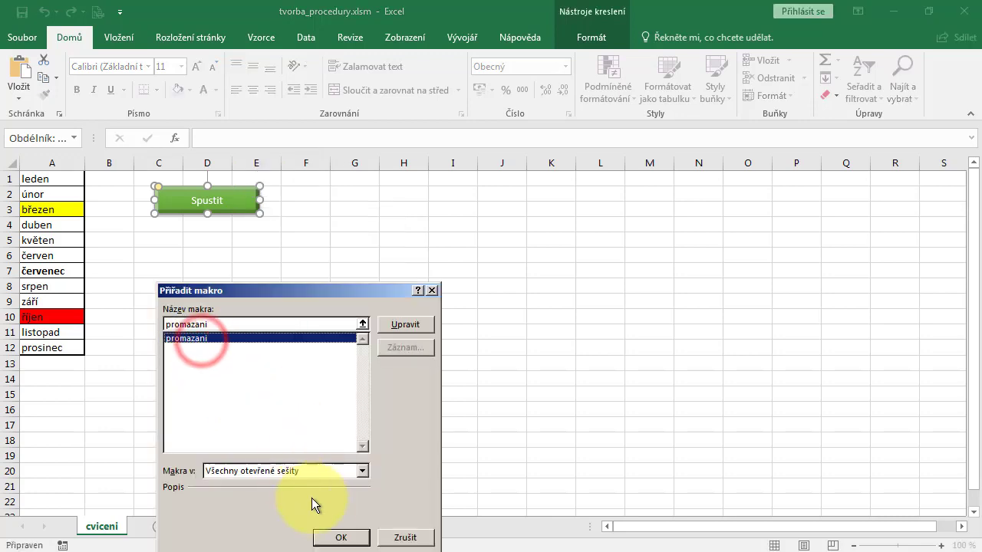
left_click(330, 537)
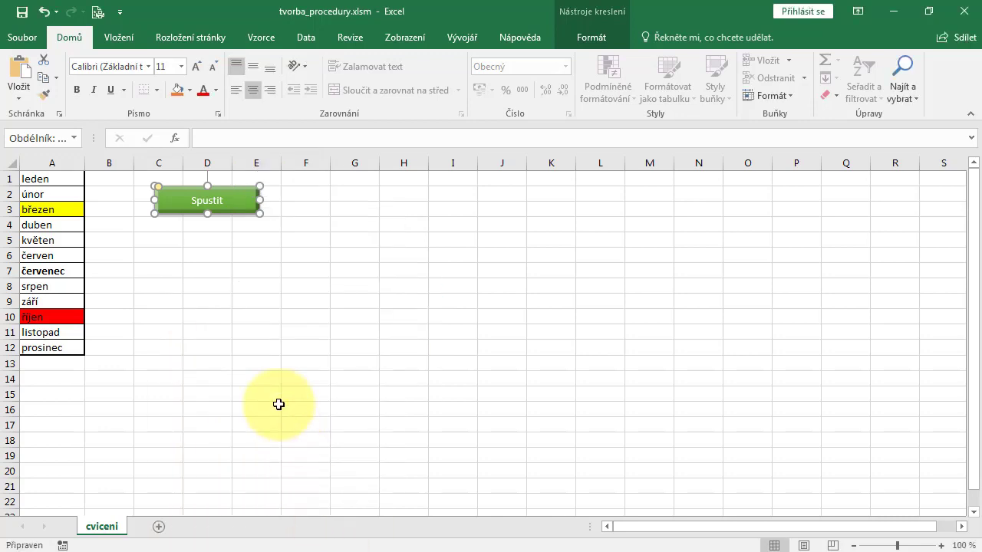
left_click(218, 269)
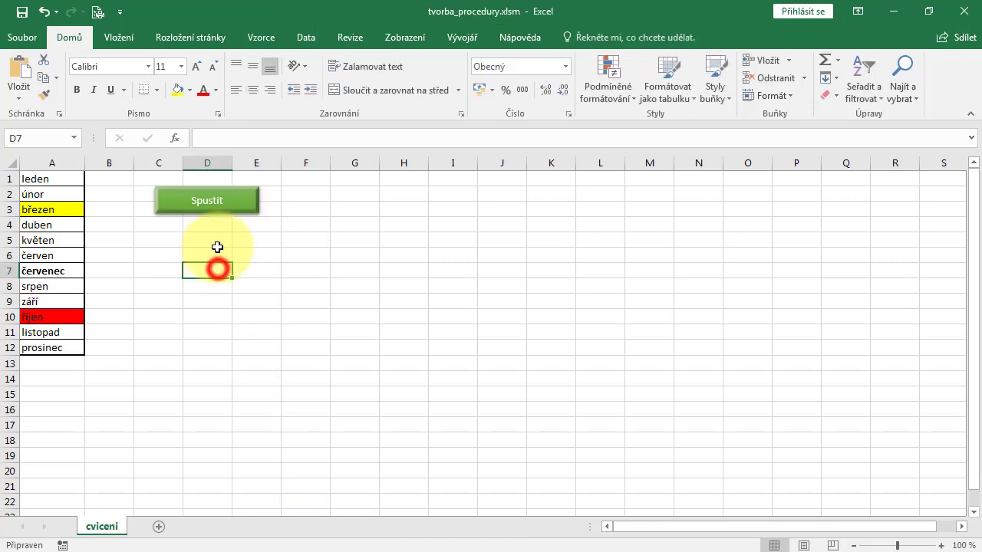
left_click(219, 207)
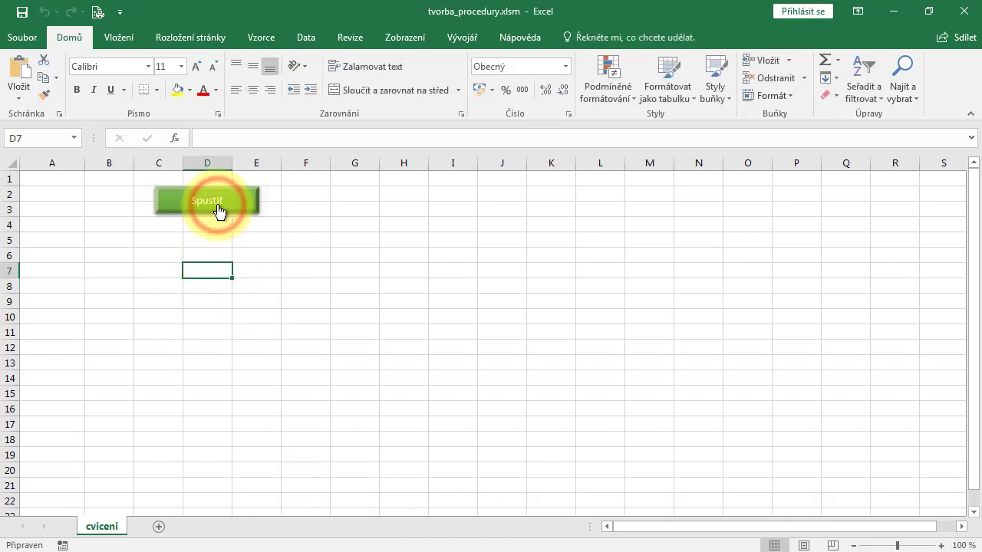